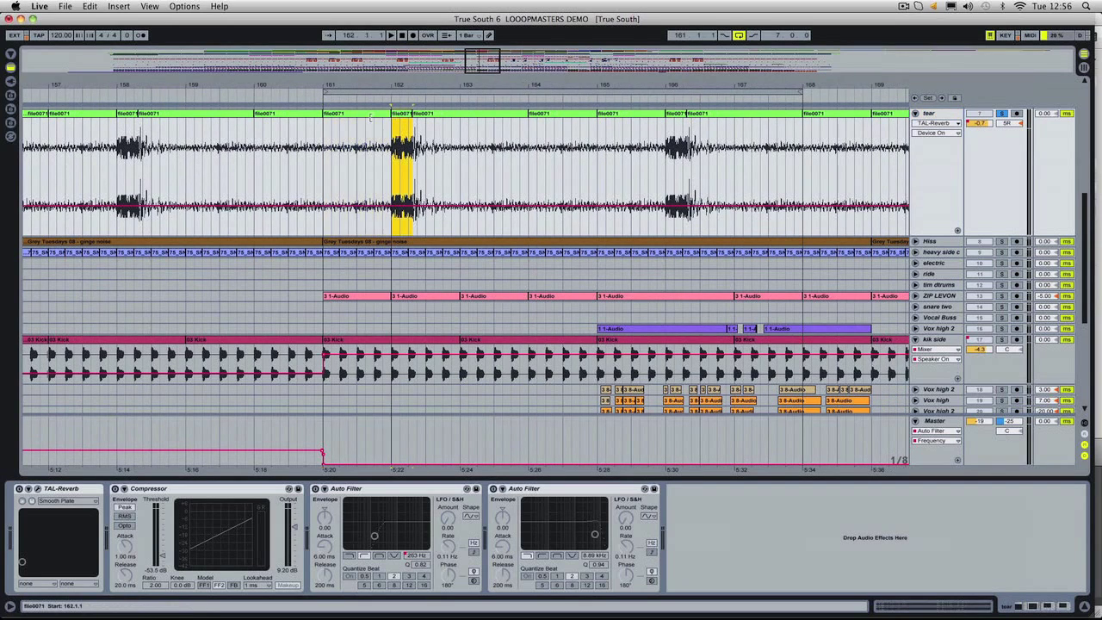
# Select bars 162–168 on the tear track, then clear the selection to mark bar 161.
pyautogui.moveTo(413, 108); pyautogui.dragTo(796, 156)
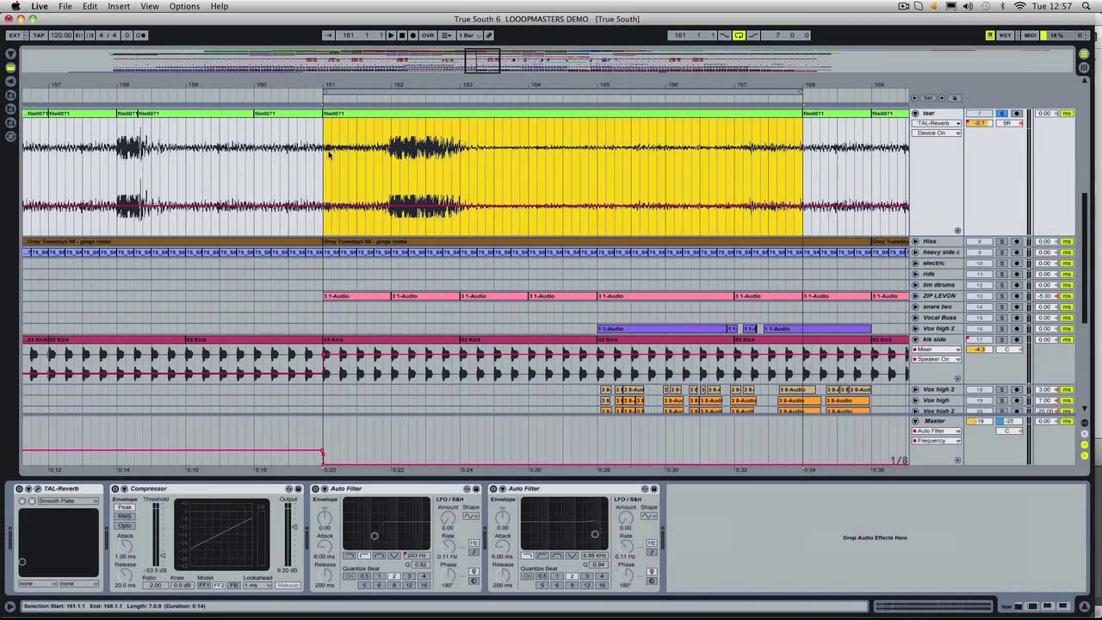
pyautogui.click(326, 156)
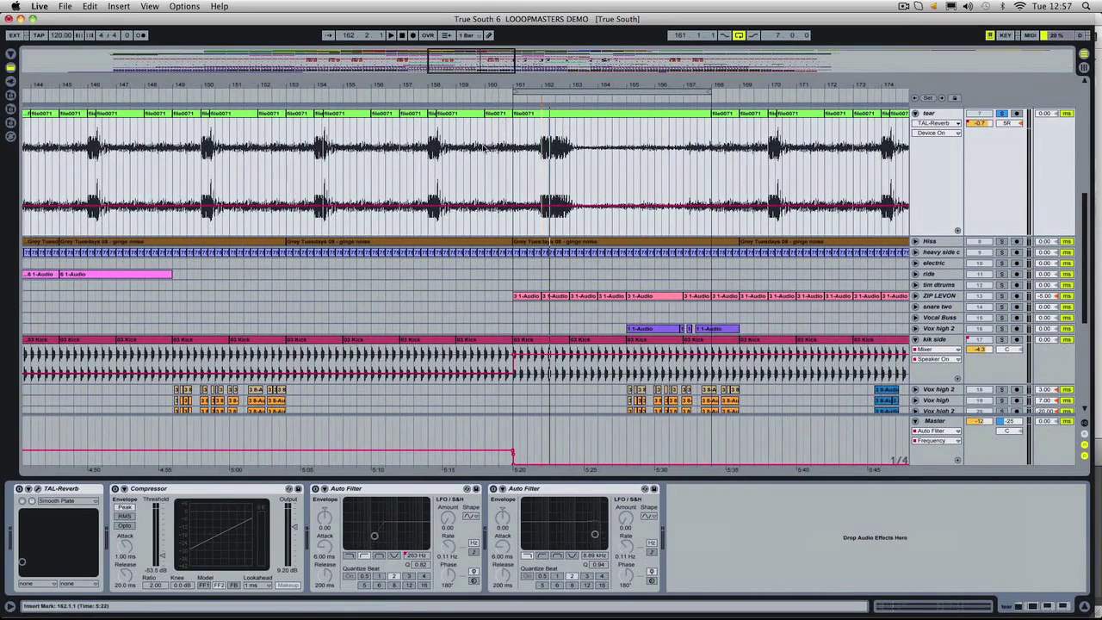
# Select the beat before bar 161 and check the tear track's grid options without changing them.
pyautogui.moveTo(512, 137); pyautogui.dragTo(506, 139)
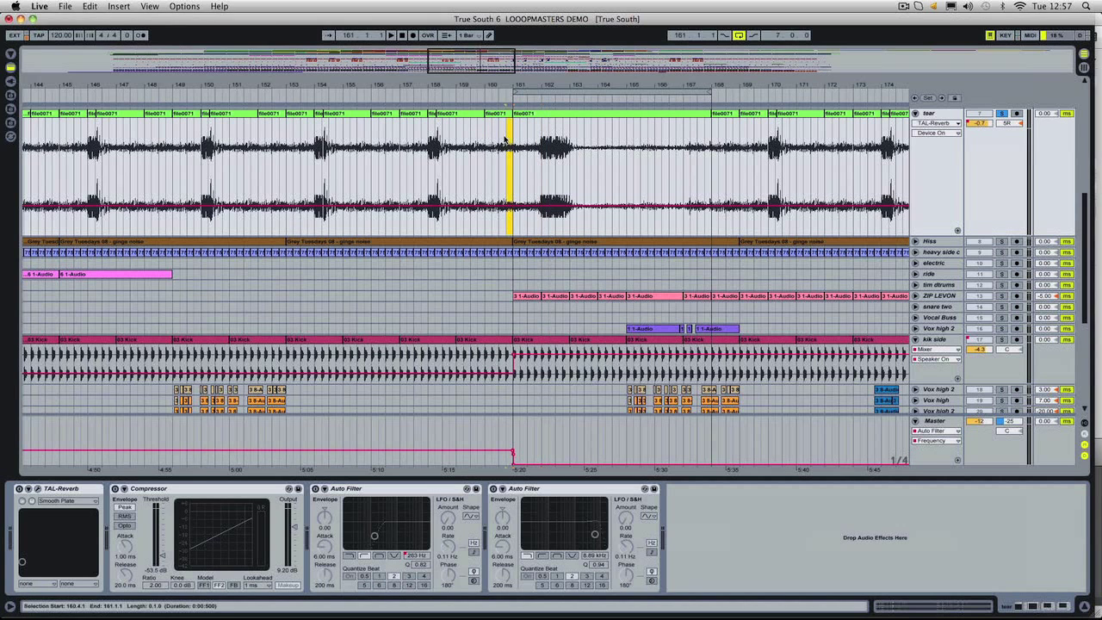
pyautogui.click(584, 154)
pyautogui.rightClick(587, 154)
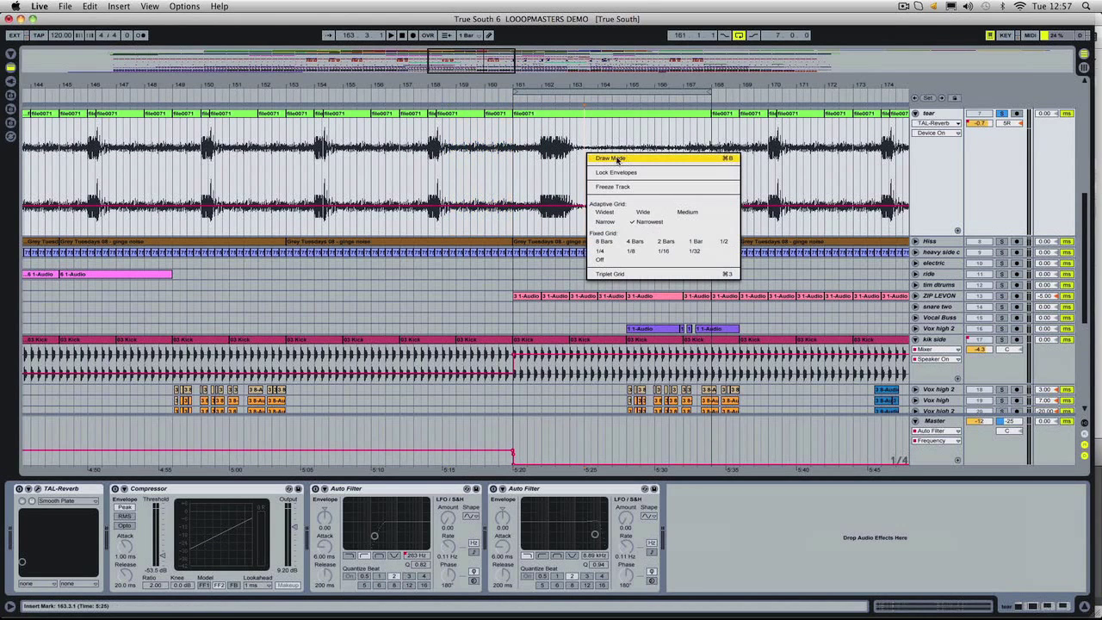
pyautogui.click(538, 141)
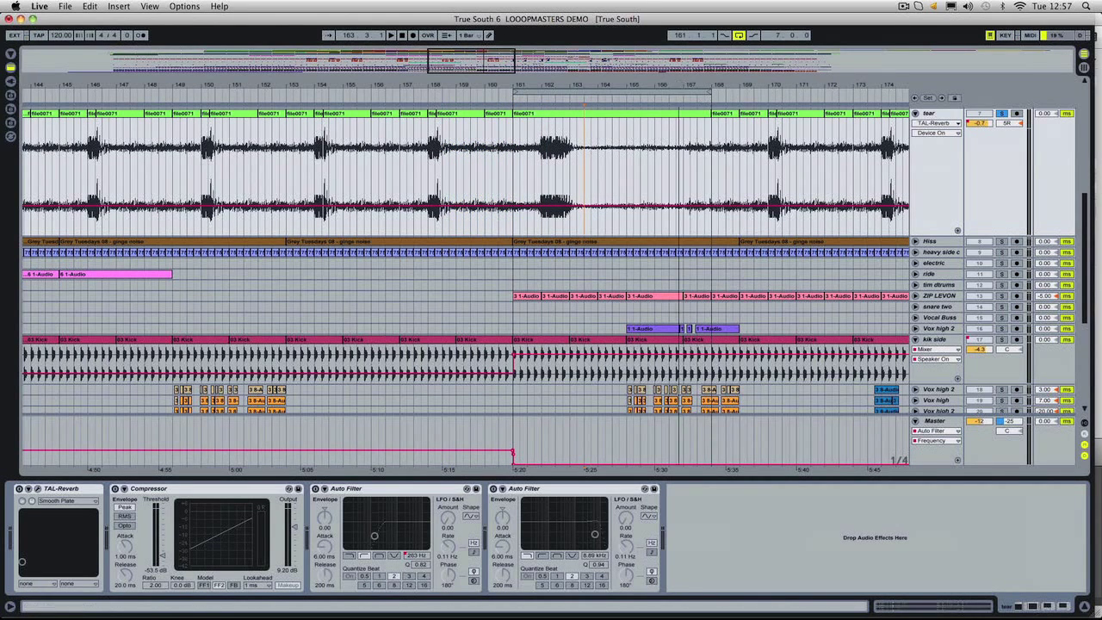
# Zoom the arrangement out to bars 117–197 and set the insert mark at bar 161.
pyautogui.press('-')
pyautogui.rightClick(473, 142)
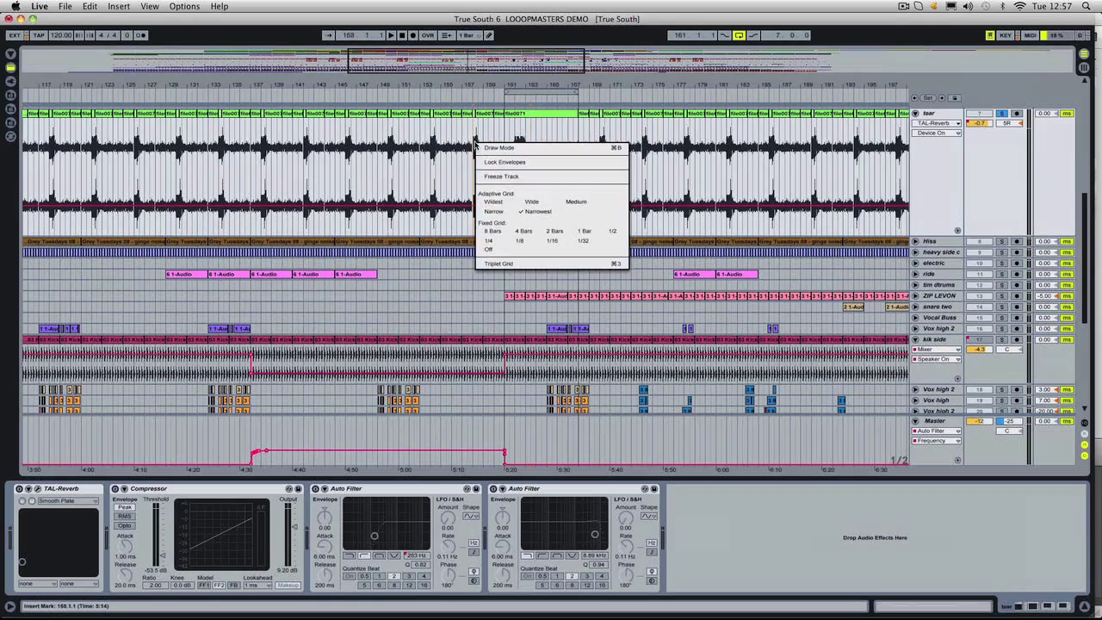
pyautogui.click(492, 212)
pyautogui.moveTo(448, 133); pyautogui.dragTo(494, 137)
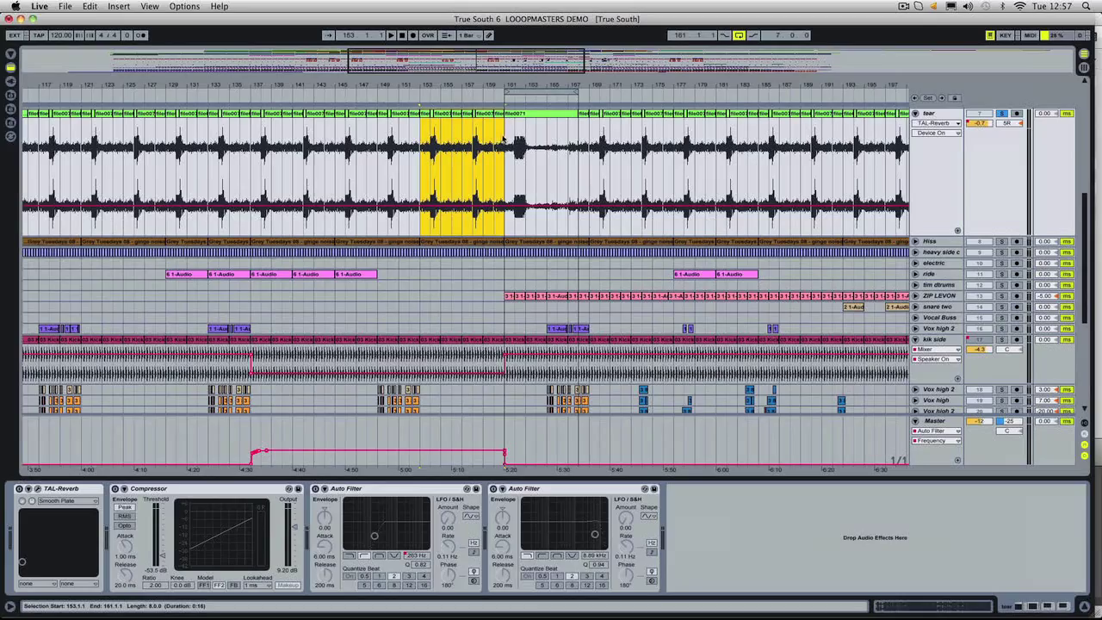
pyautogui.moveTo(441, 139); pyautogui.dragTo(506, 139)
pyautogui.click(510, 150)
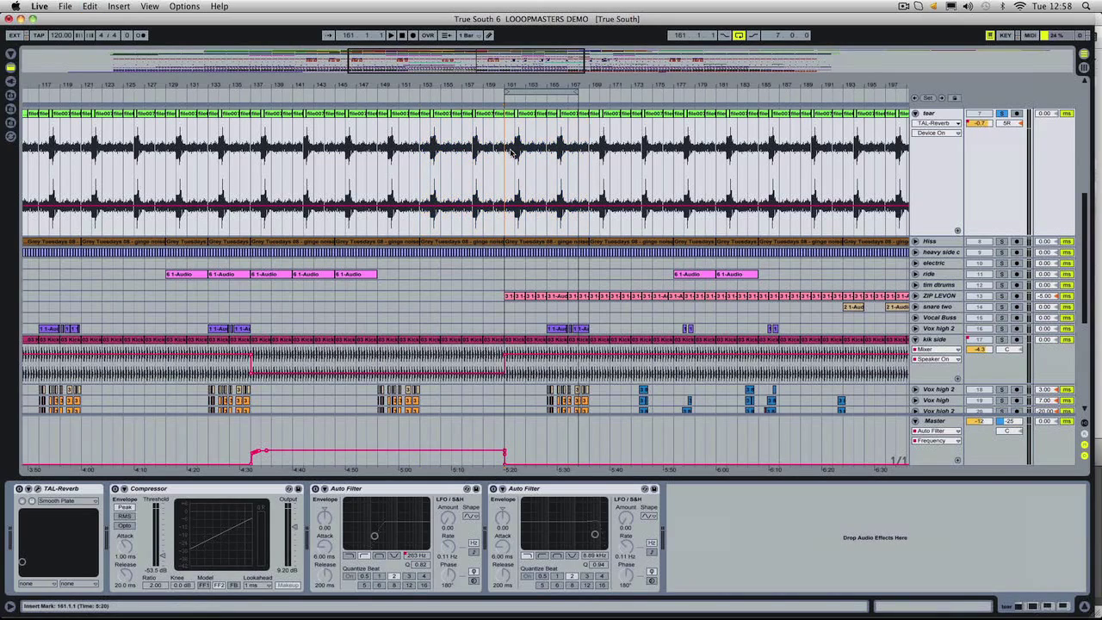
# Zoom in on bars 152–171 and focus the tear track's first Auto Filter.
pyautogui.press('+')
pyautogui.press('+')
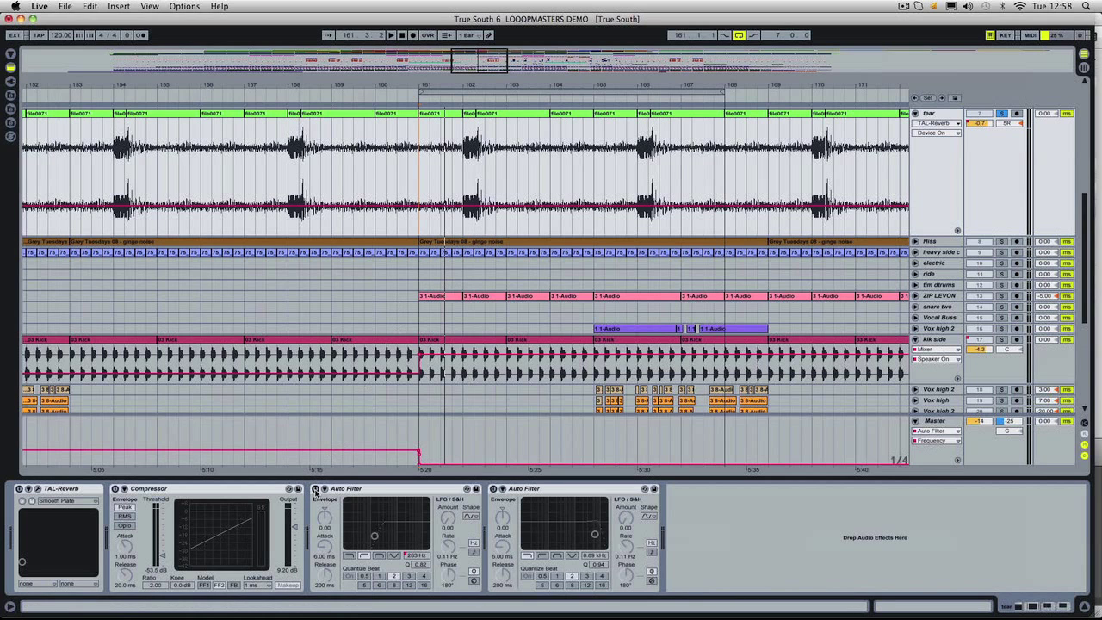
pyautogui.click(349, 493)
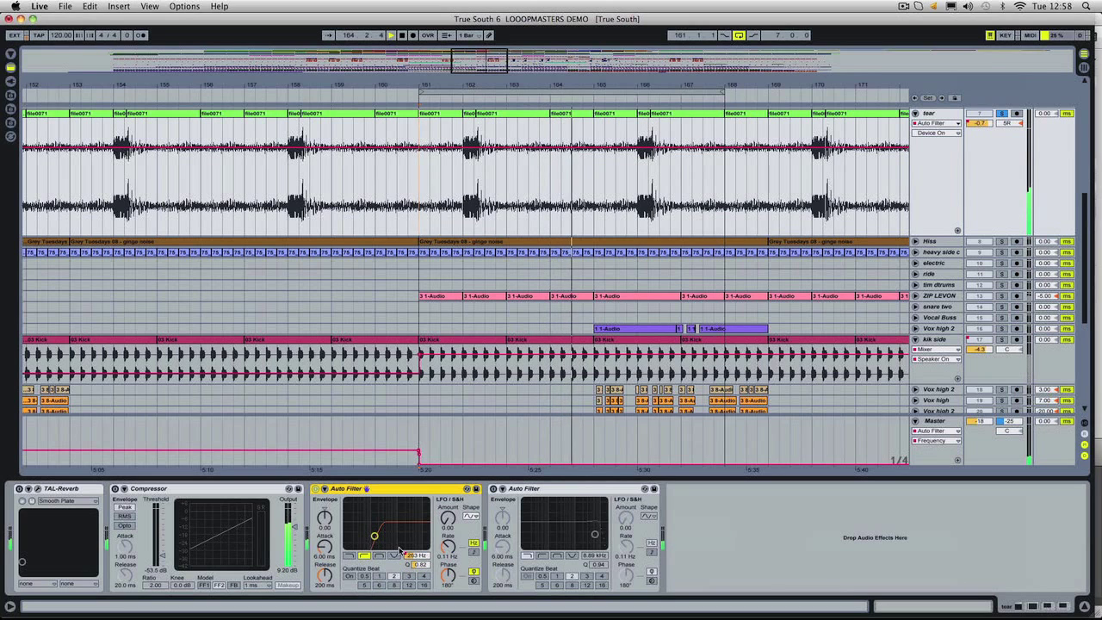
# Add EQ Eight after the tear track's Auto Filters and boost band 2 as a bell near 500 Hz.
pyautogui.click(13, 66)
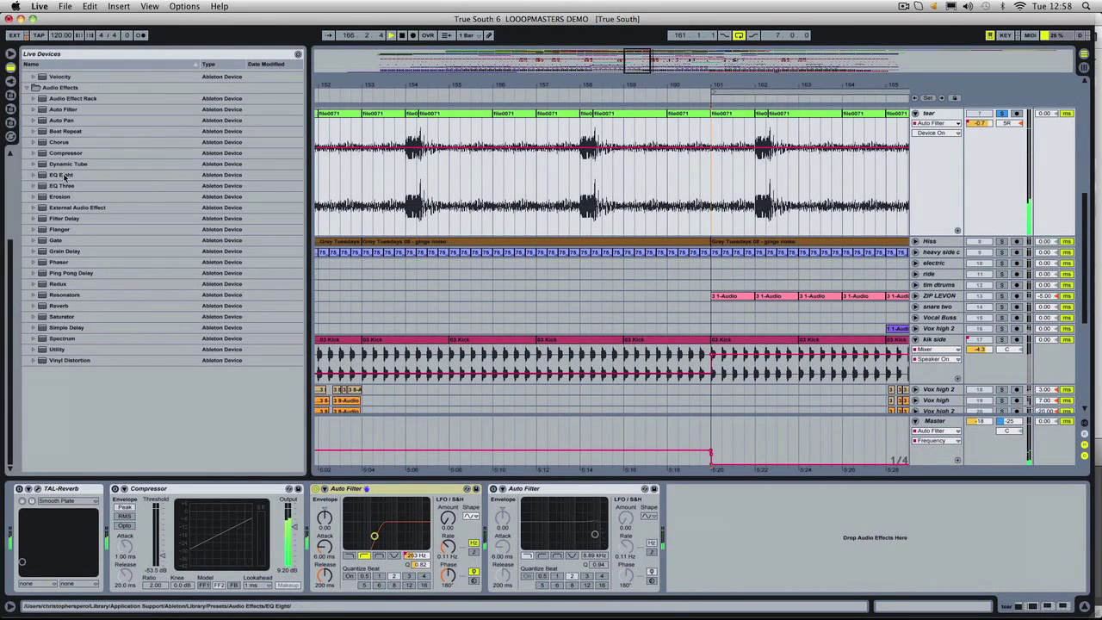
pyautogui.moveTo(63, 177); pyautogui.dragTo(628, 446)
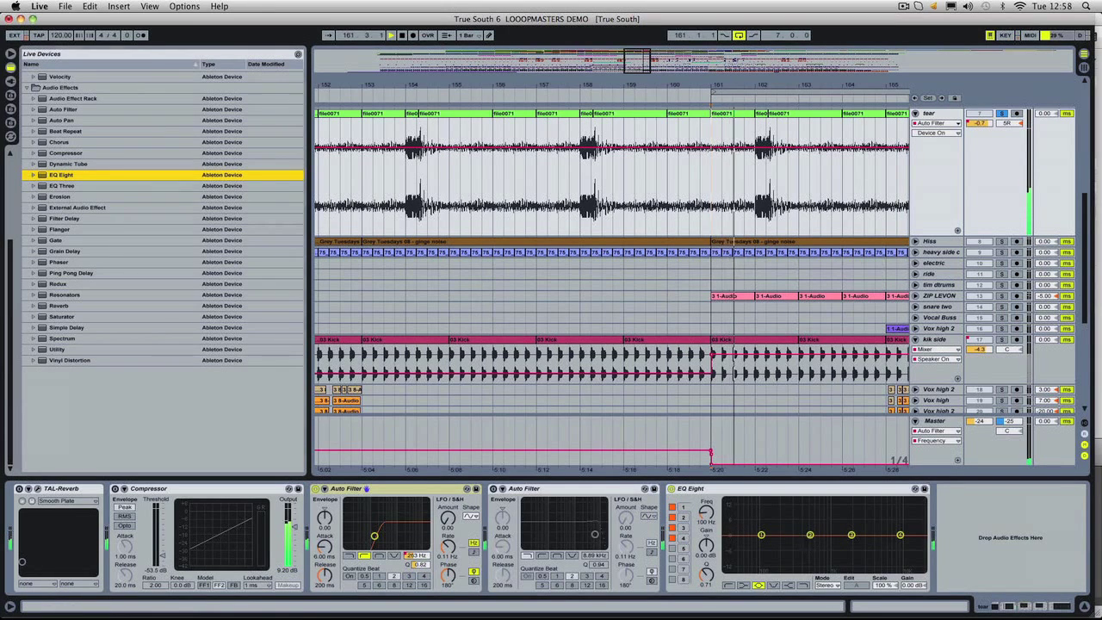
pyautogui.moveTo(810, 535); pyautogui.dragTo(873, 499)
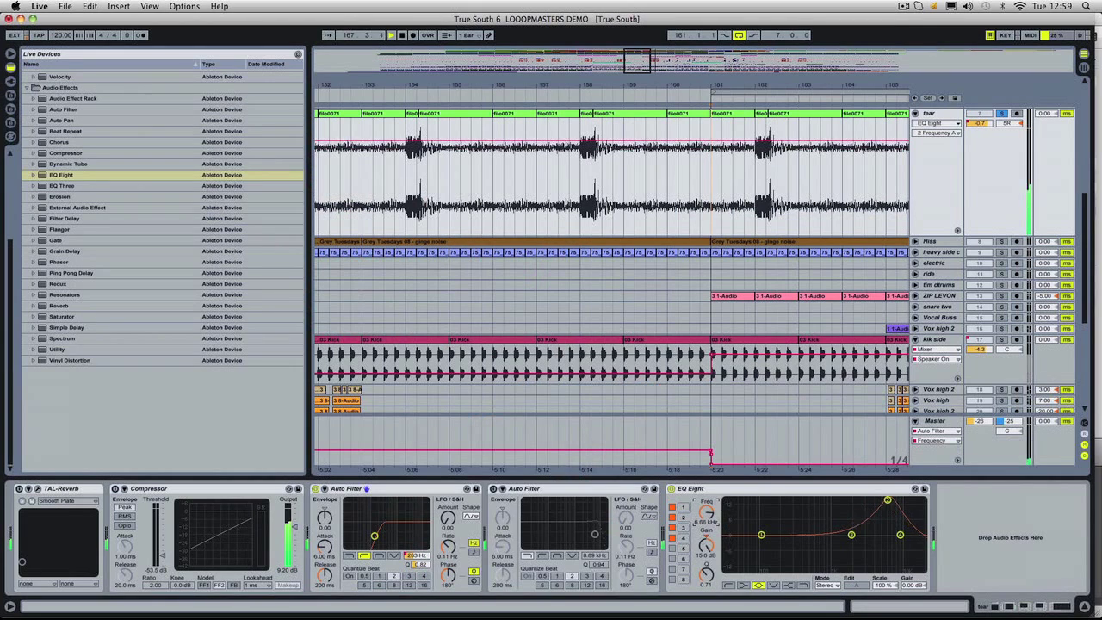
# Record band 2's peak frequency sweeping to 10.6 kHz, 693 Hz and 771 Hz from bar 162, then enable band 1's high-pass.
pyautogui.moveTo(888, 500); pyautogui.dragTo(902, 499)
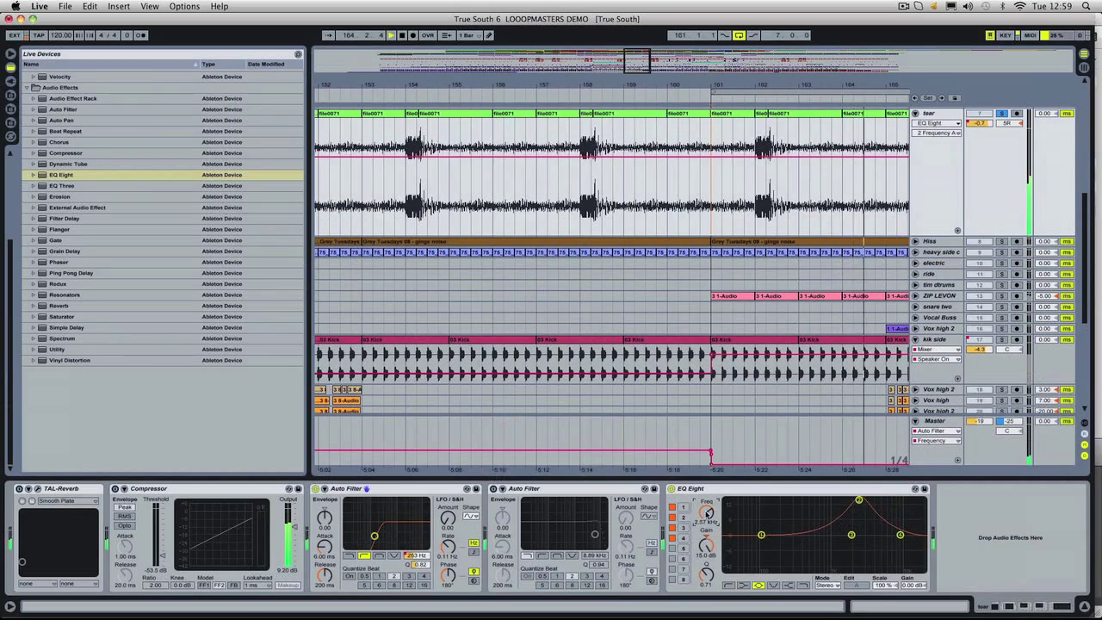
pyautogui.click(757, 210)
pyautogui.press('space')
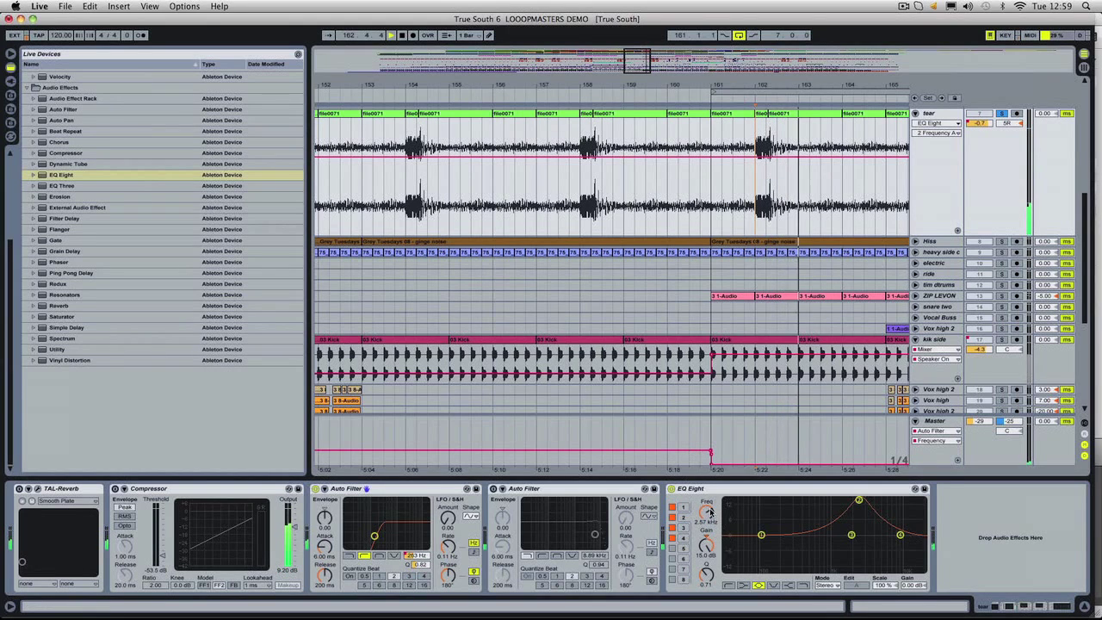
pyautogui.moveTo(710, 512); pyautogui.dragTo(709, 555)
pyautogui.press('space')
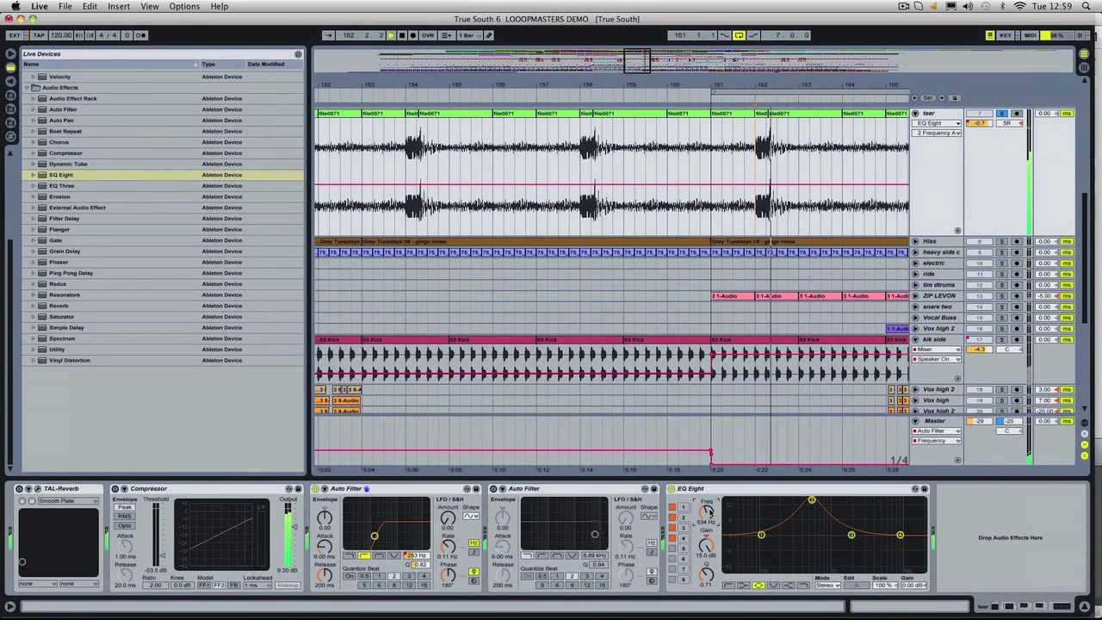
pyautogui.moveTo(708, 510); pyautogui.dragTo(709, 503)
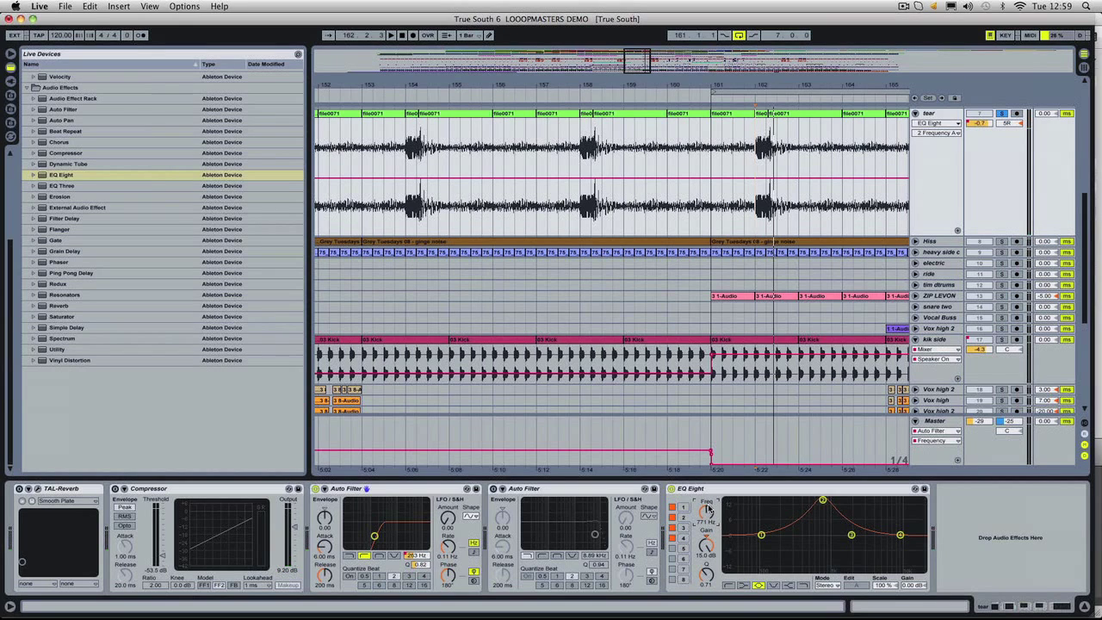
pyautogui.press('space')
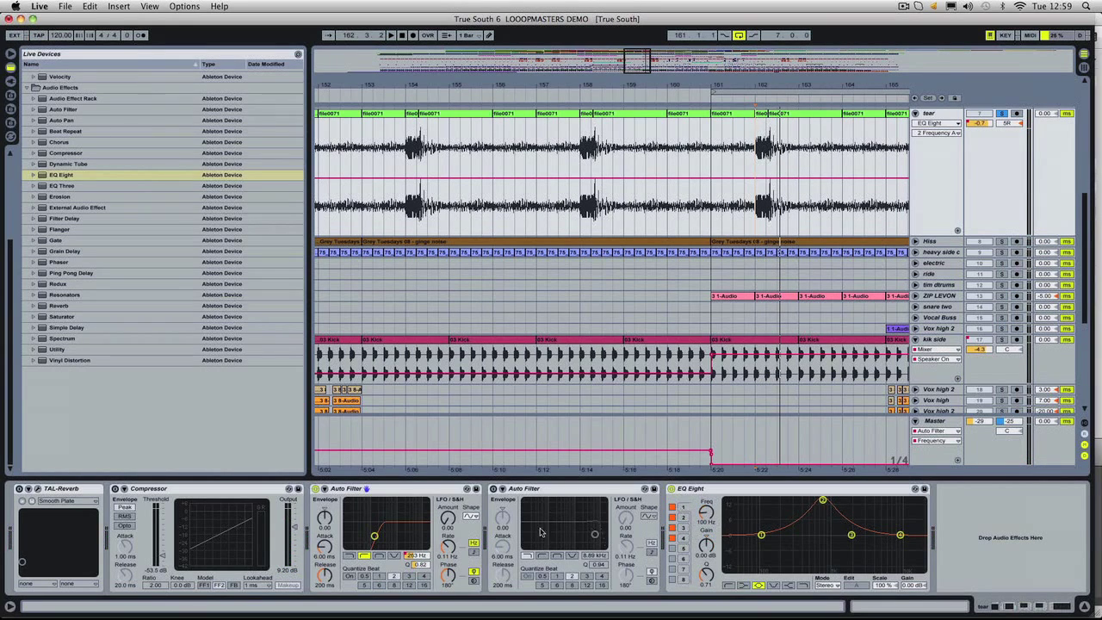
pyautogui.click(728, 585)
# Sweep band 1's high-pass upward, switch off the second Auto Filter, and pull band 4 to 2.85 kHz.
pyautogui.moveTo(706, 521); pyautogui.dragTo(707, 515)
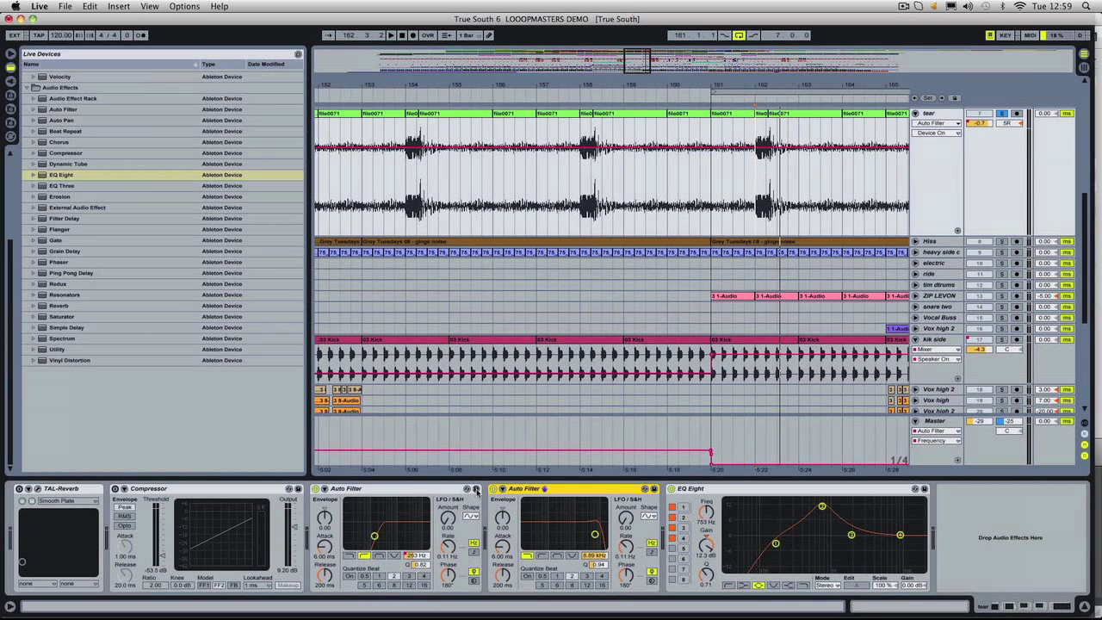
pyautogui.click(494, 489)
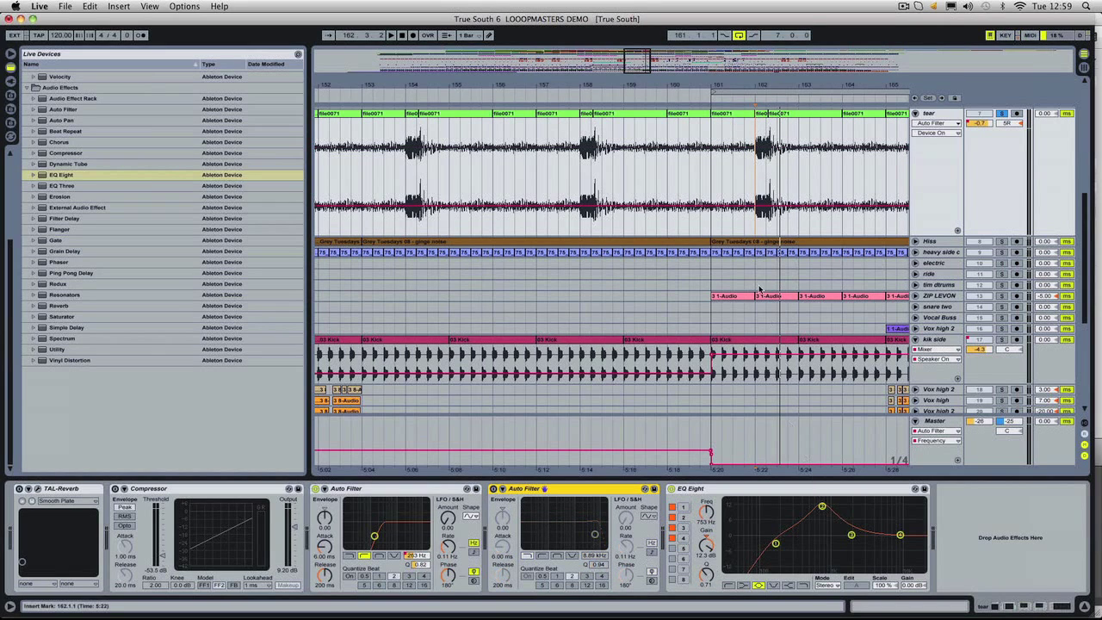
pyautogui.press('space')
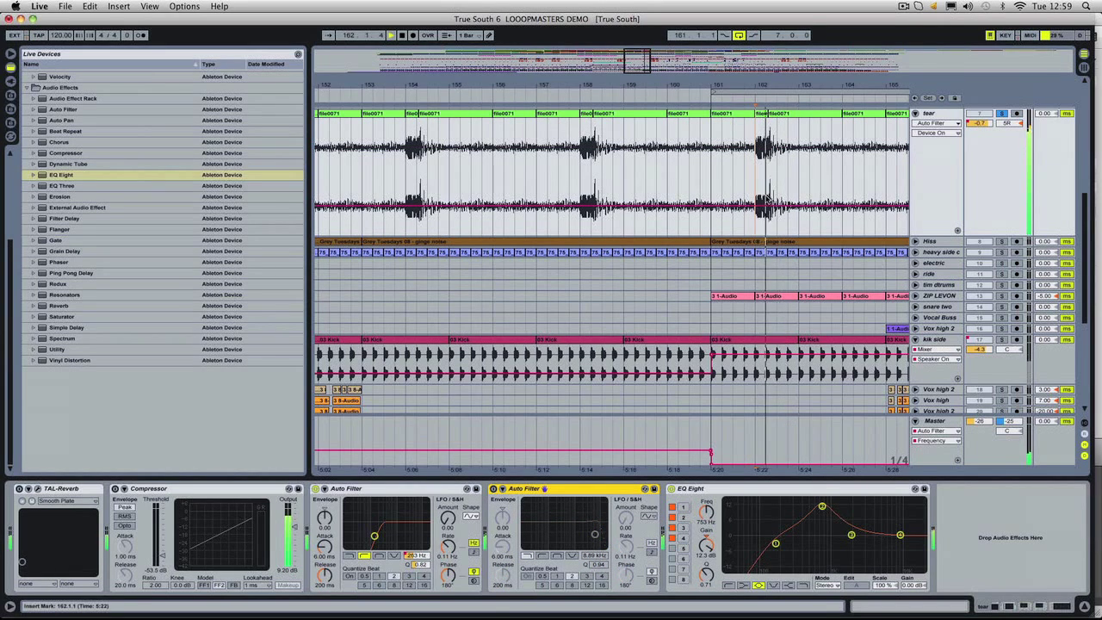
pyautogui.click(683, 537)
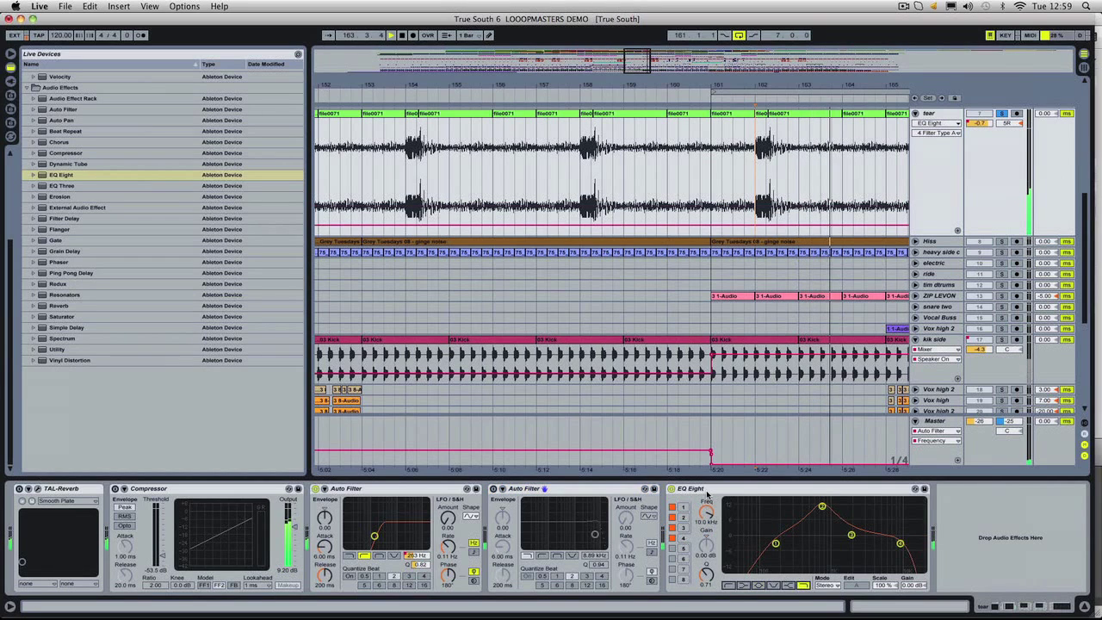
pyautogui.moveTo(706, 511); pyautogui.dragTo(708, 514)
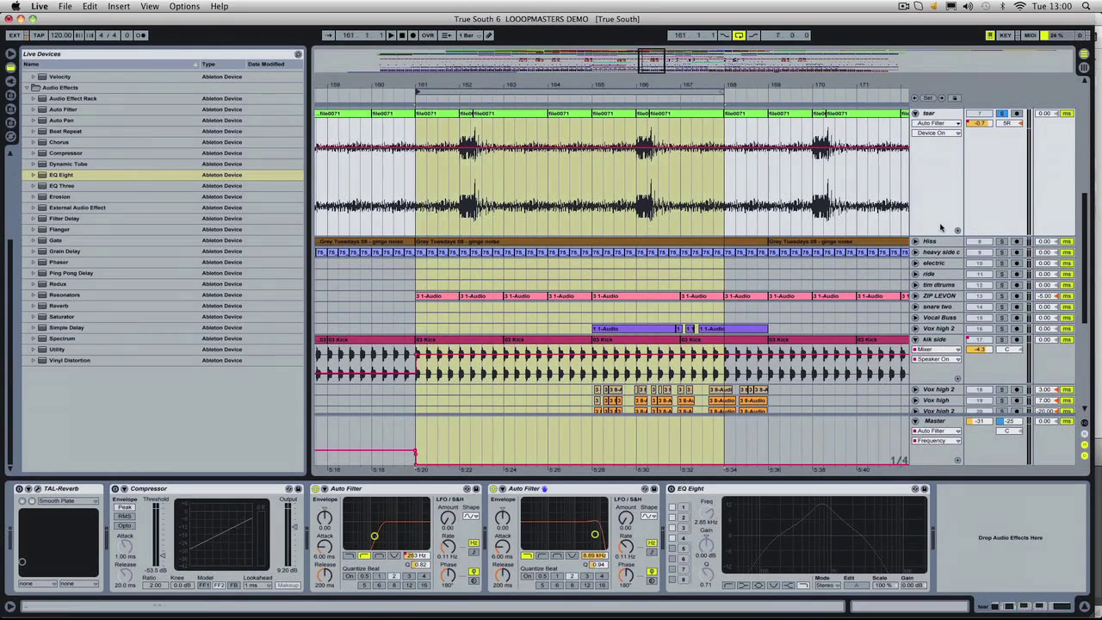
# Unfold the Hiss track, play from bar 161, and show its Compressor and Auto Filter devices.
pyautogui.click(915, 241)
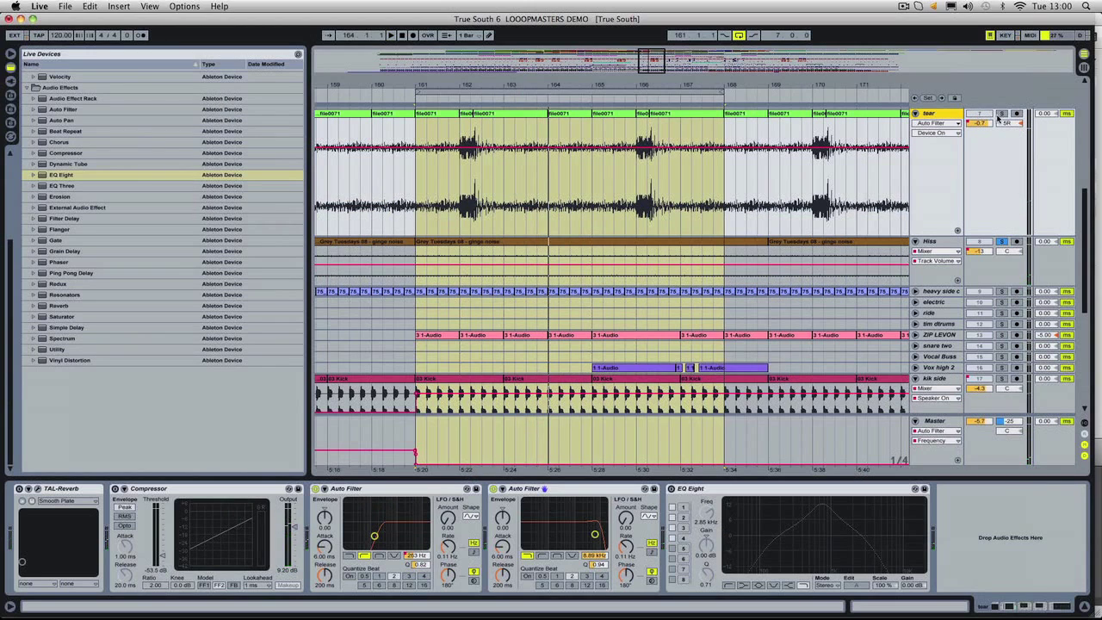
pyautogui.press('space')
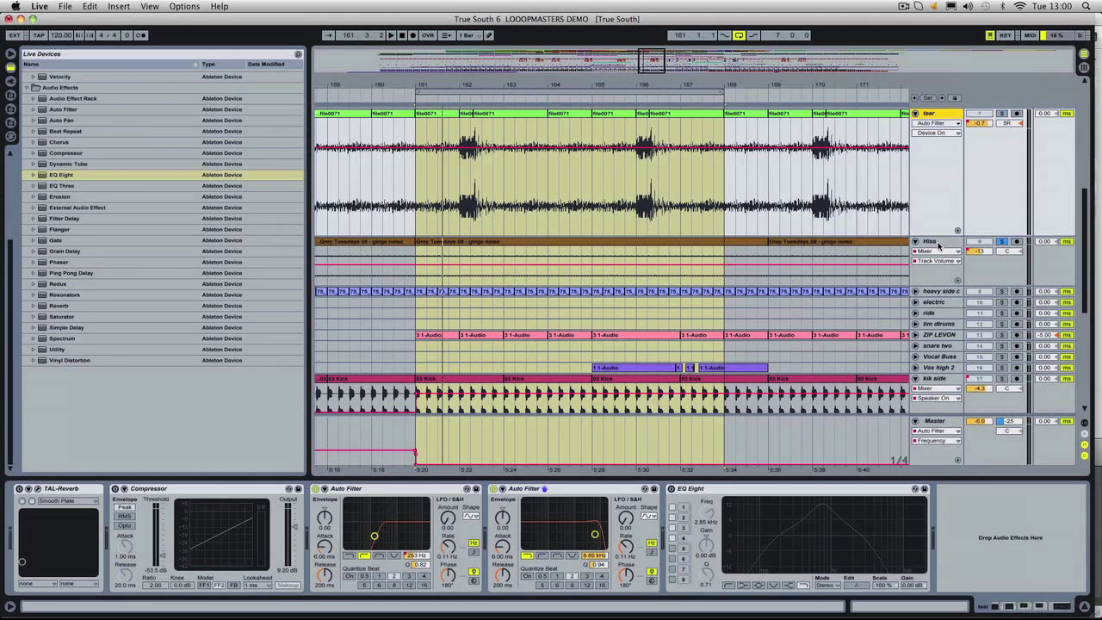
pyautogui.click(939, 244)
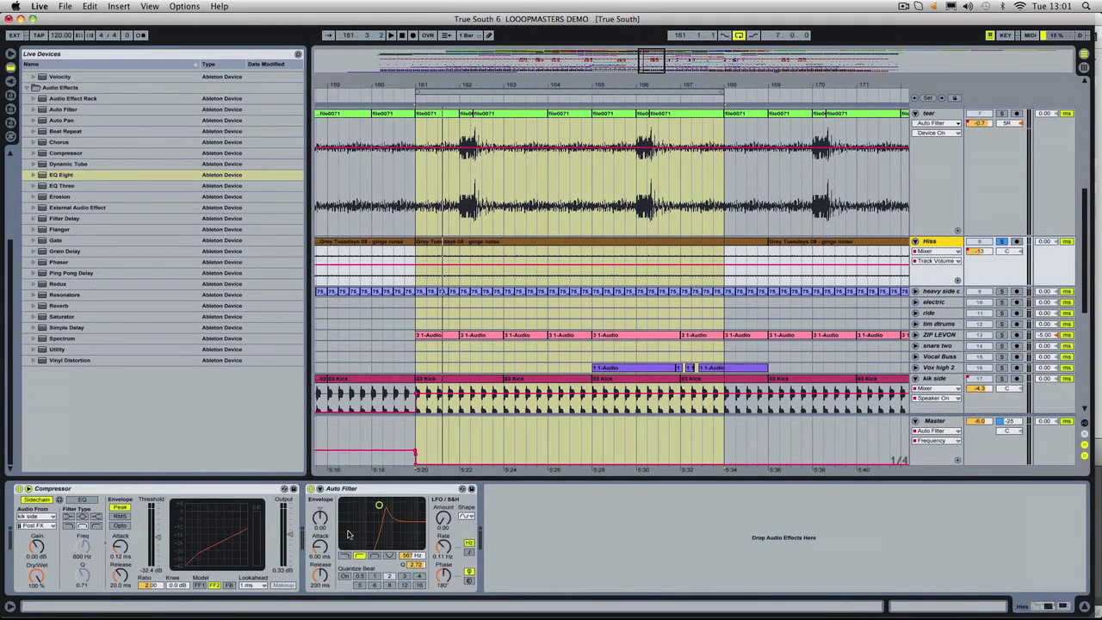
# Set the Hiss Compressor's sidechain source to kik side and enable its sidechain input.
pyautogui.click(33, 517)
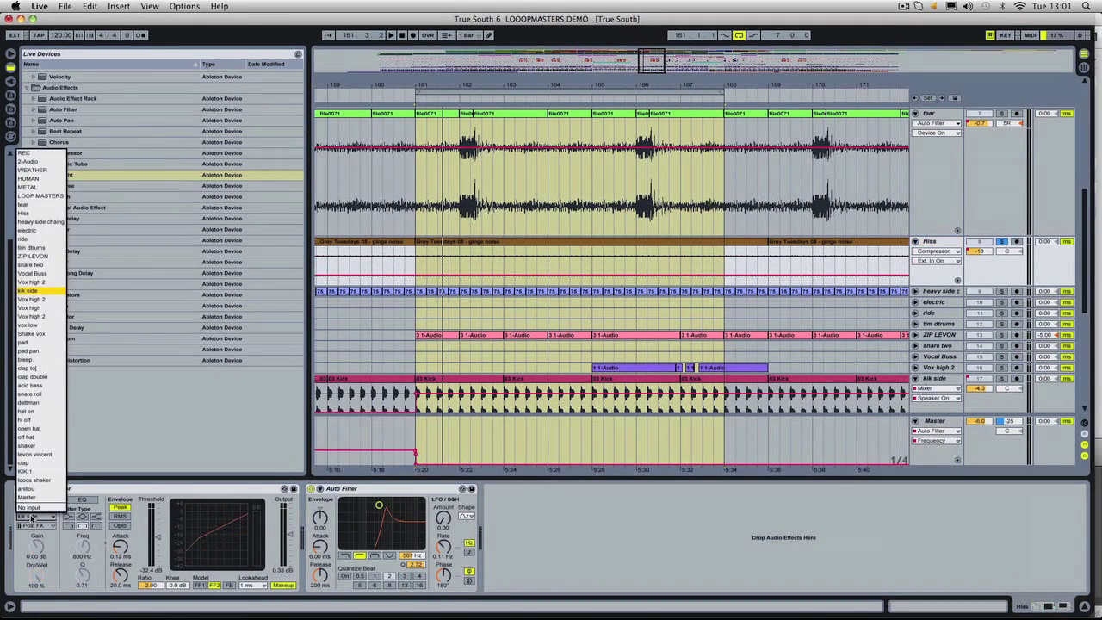
pyautogui.click(88, 499)
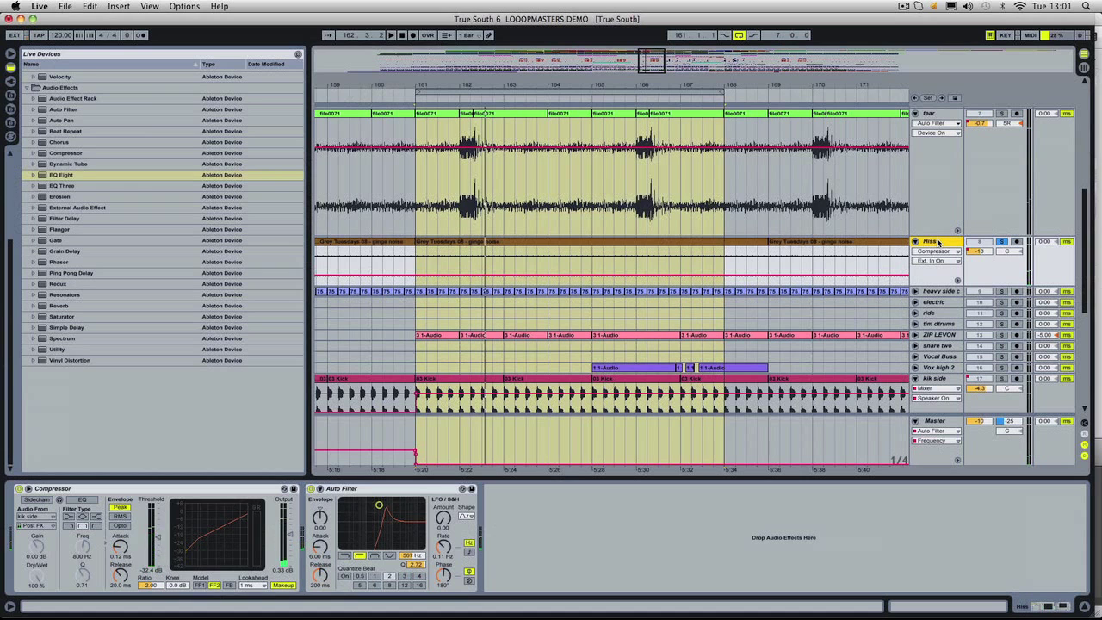
pyautogui.click(38, 501)
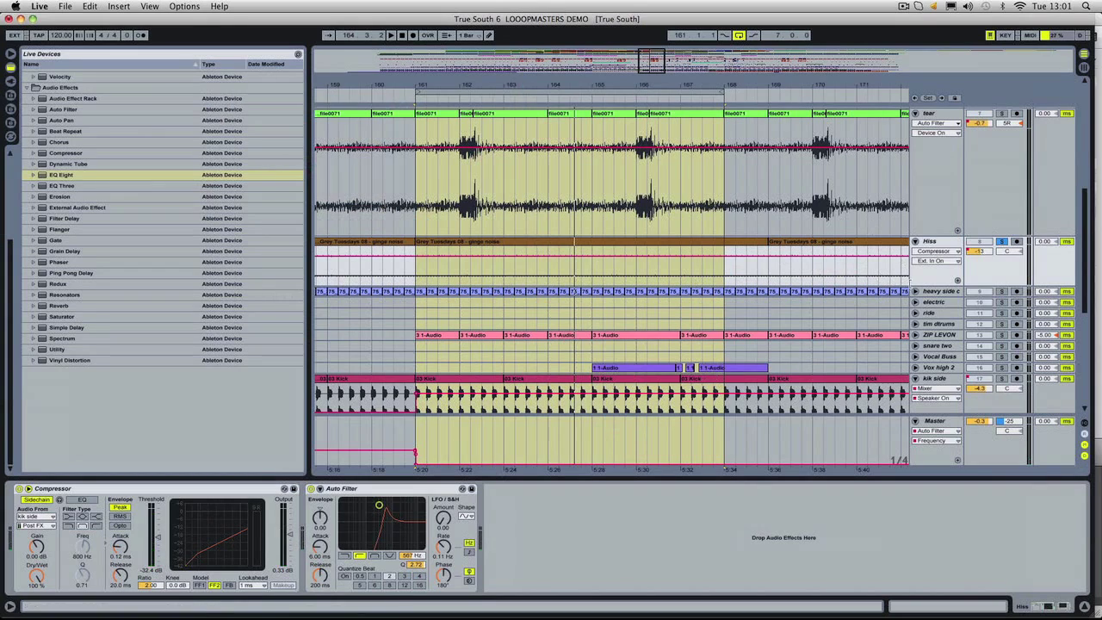
# Unfold the heavy side chain track, show its devices, and make its lane taller.
pyautogui.click(916, 292)
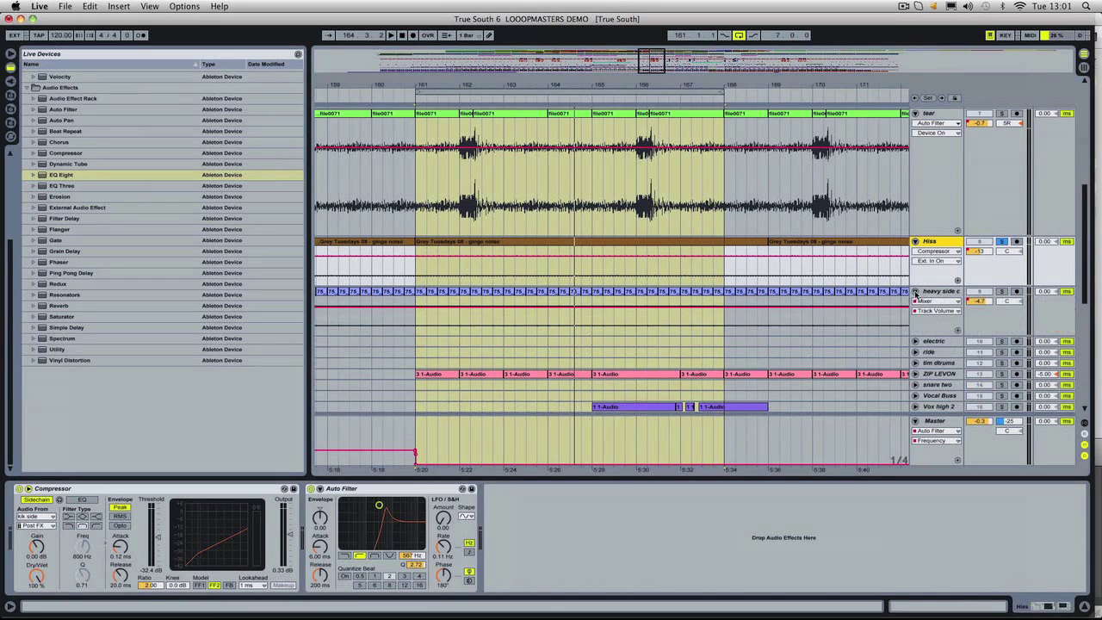
pyautogui.click(881, 328)
pyautogui.hotkey('alt', '+')
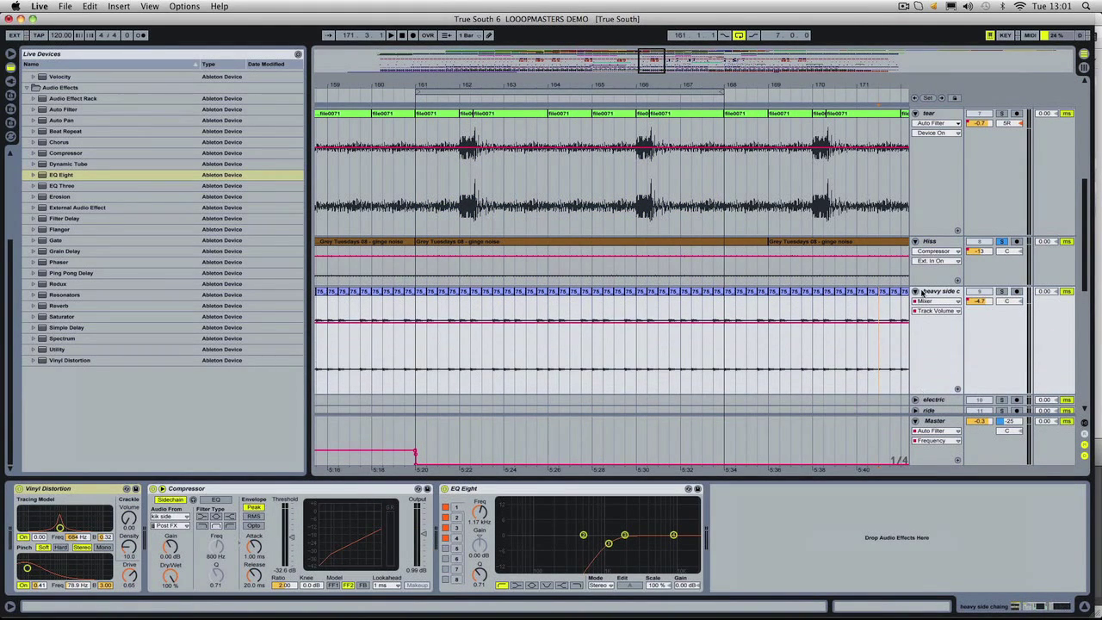